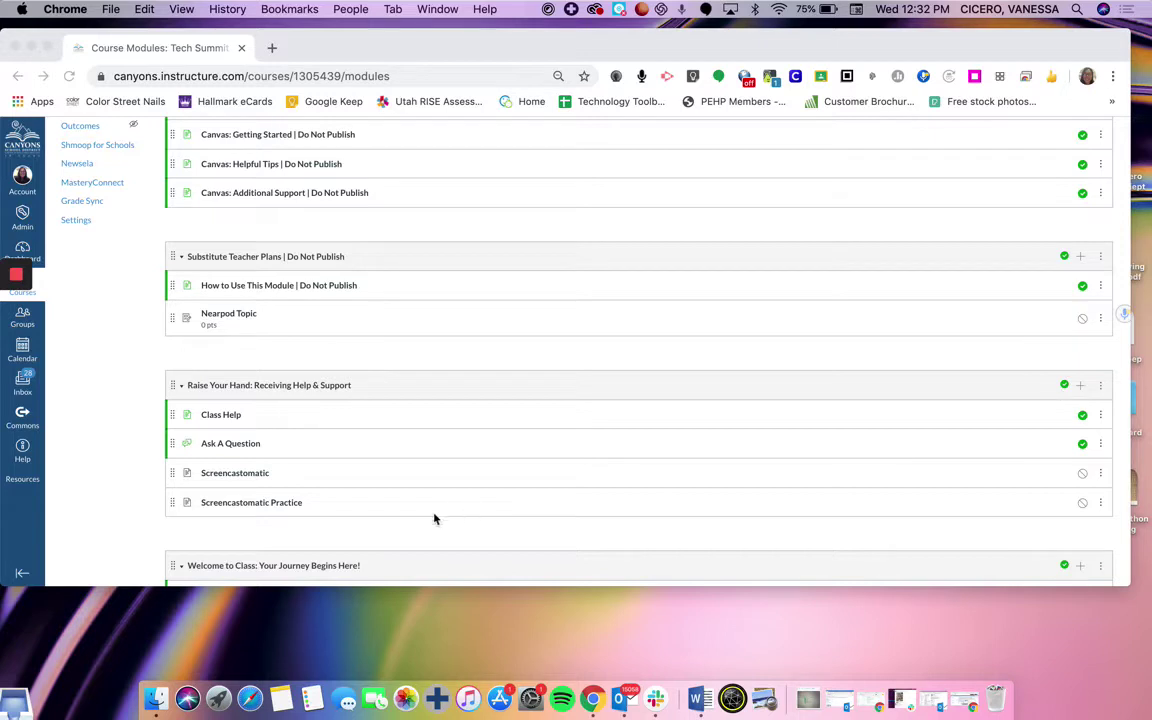
Open the Screencastomatic page from the Raise Your Hand module for editing and bring up the Screencast-O-Matic embed tool.
left_click(240, 477)
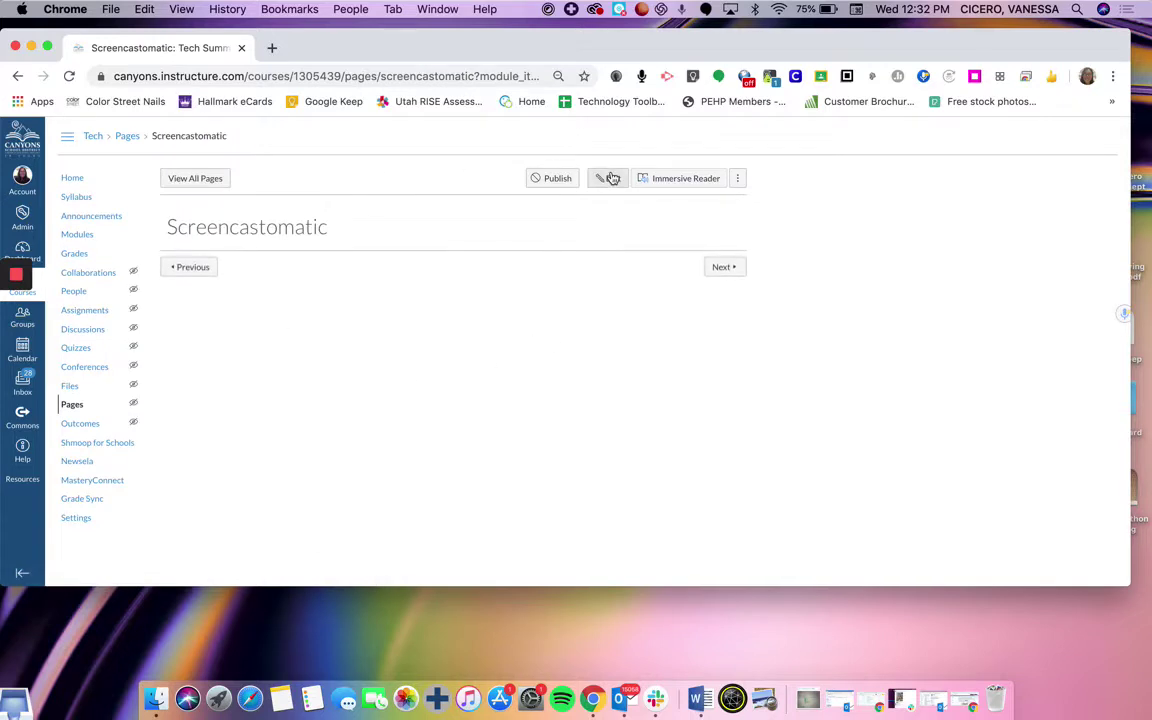
left_click(613, 179)
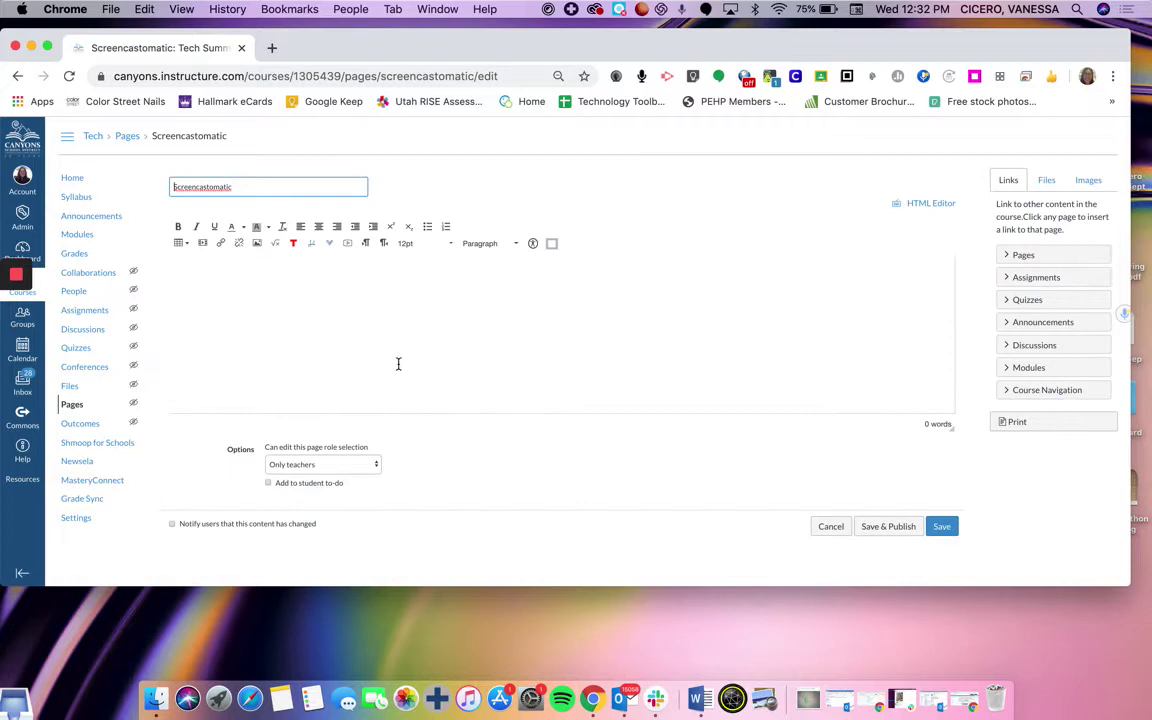
left_click(332, 248)
scroll(378, 305, "down", 3)
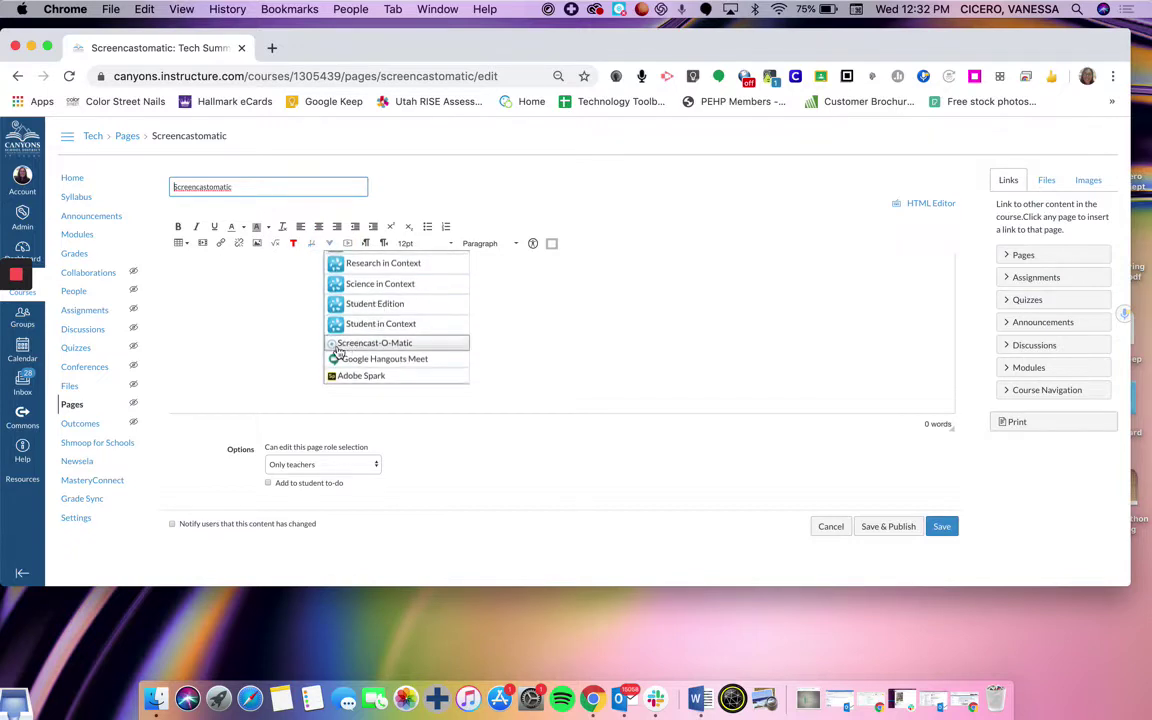
left_click(440, 344)
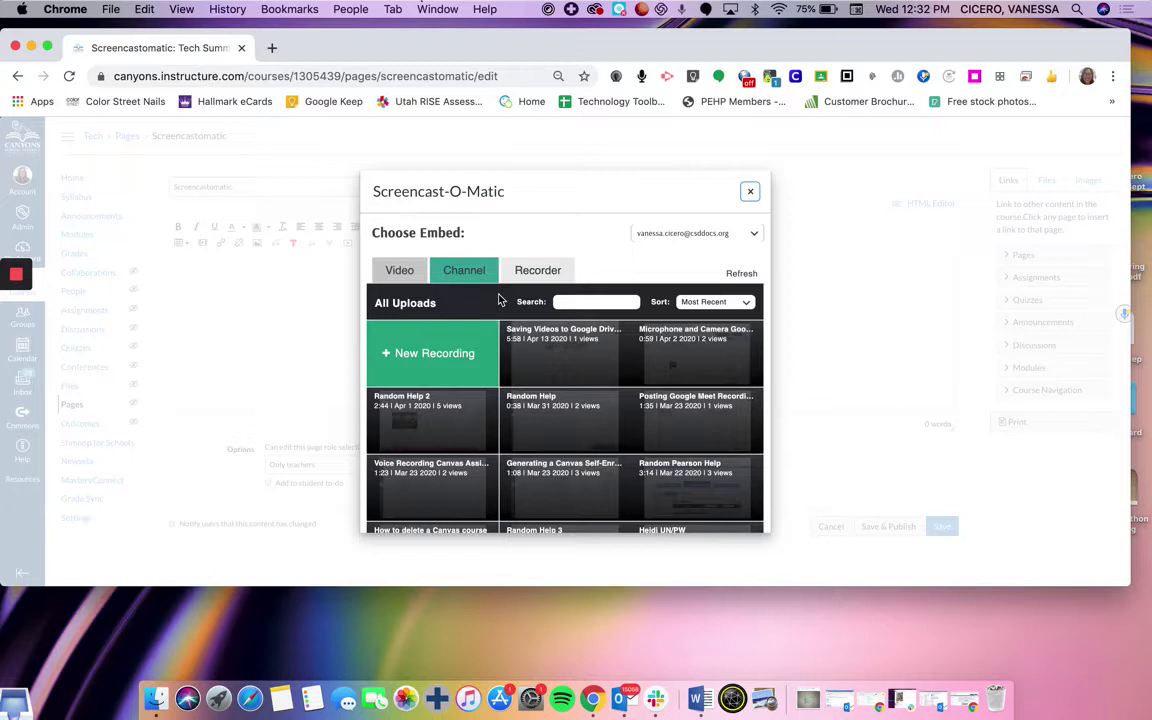
Launch the screen recorder for a new recording and fit its frame to the browser window at about 1408 x 694.
scroll(572, 408, "down", 2)
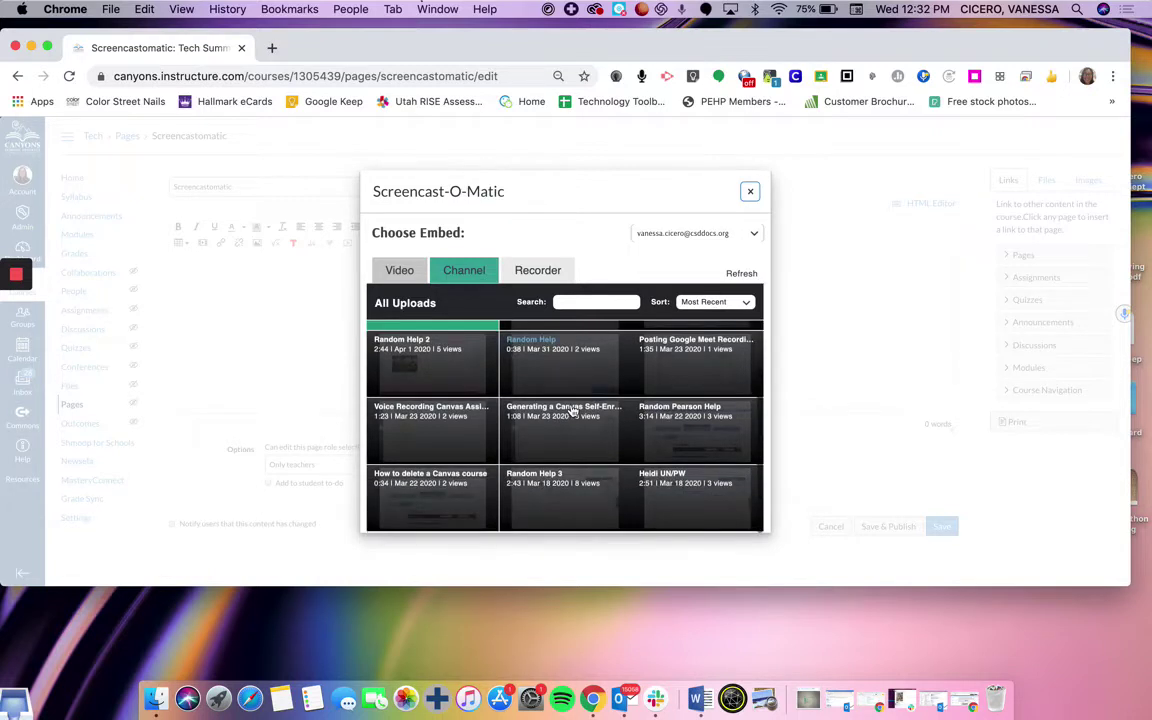
scroll(572, 410, "up", 2)
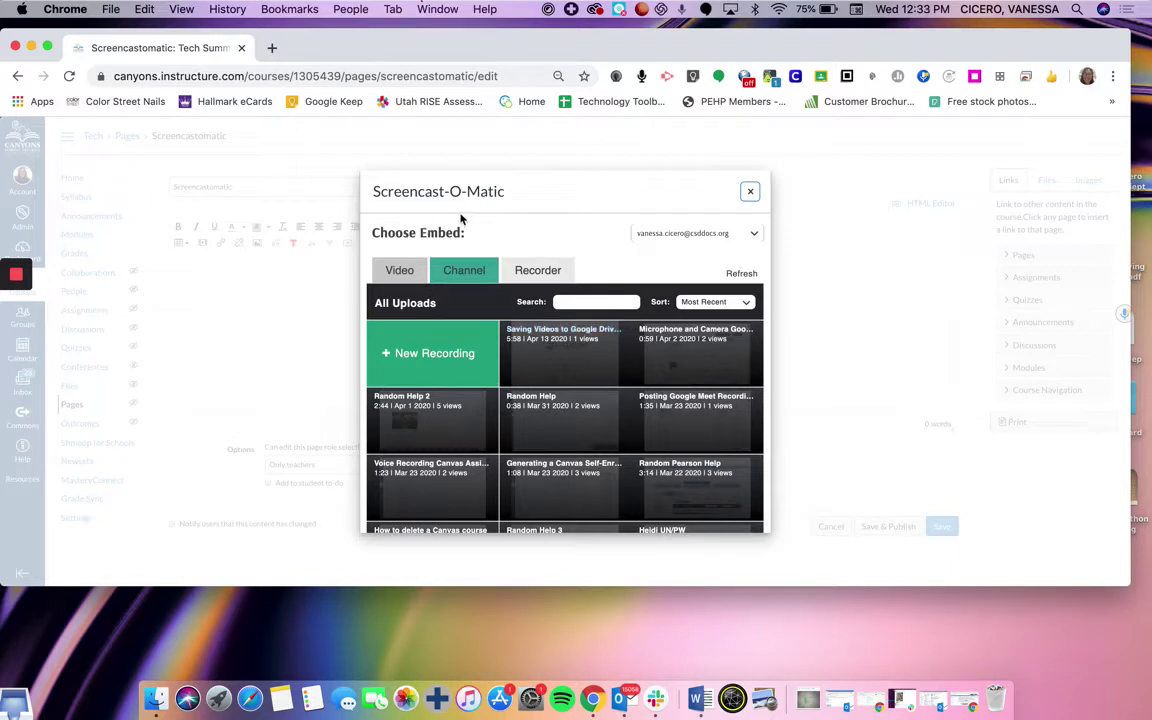
left_click(421, 359)
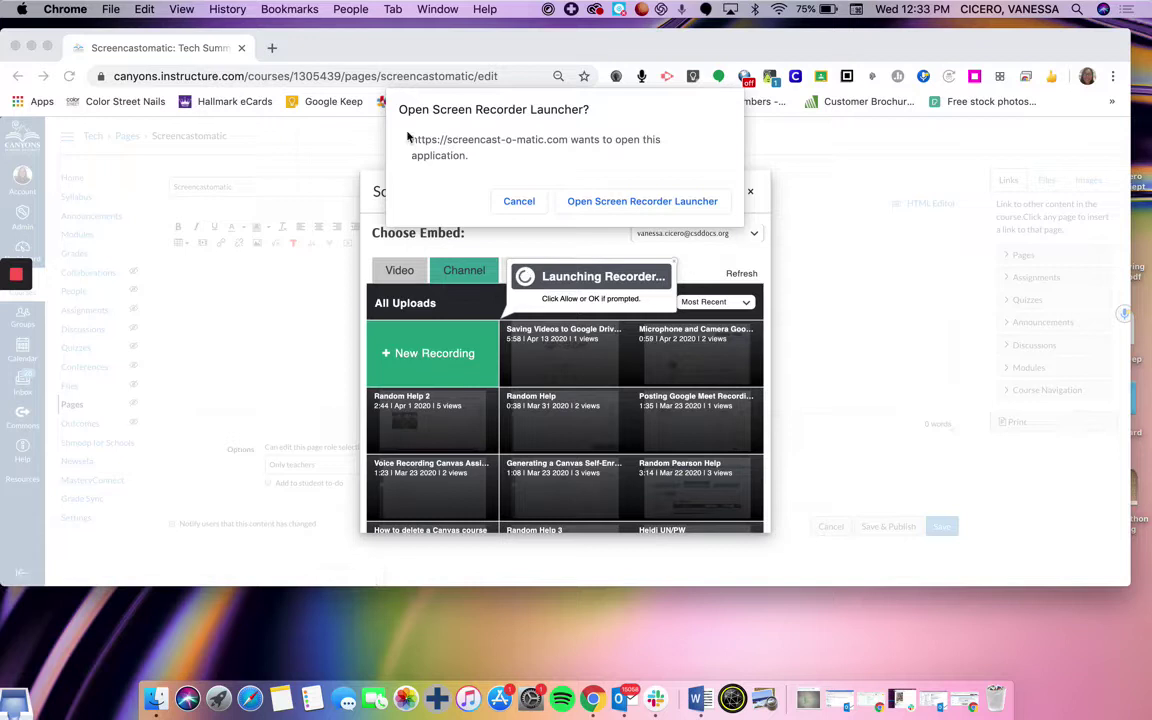
left_click(634, 203)
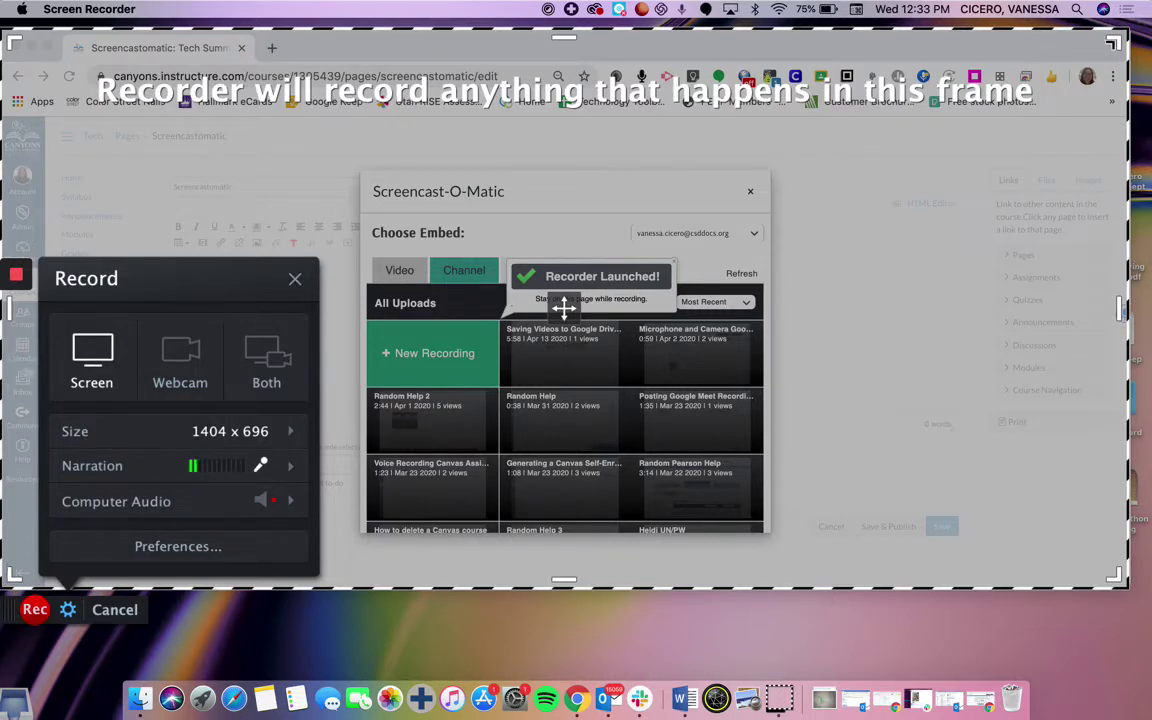
key("alt+p")
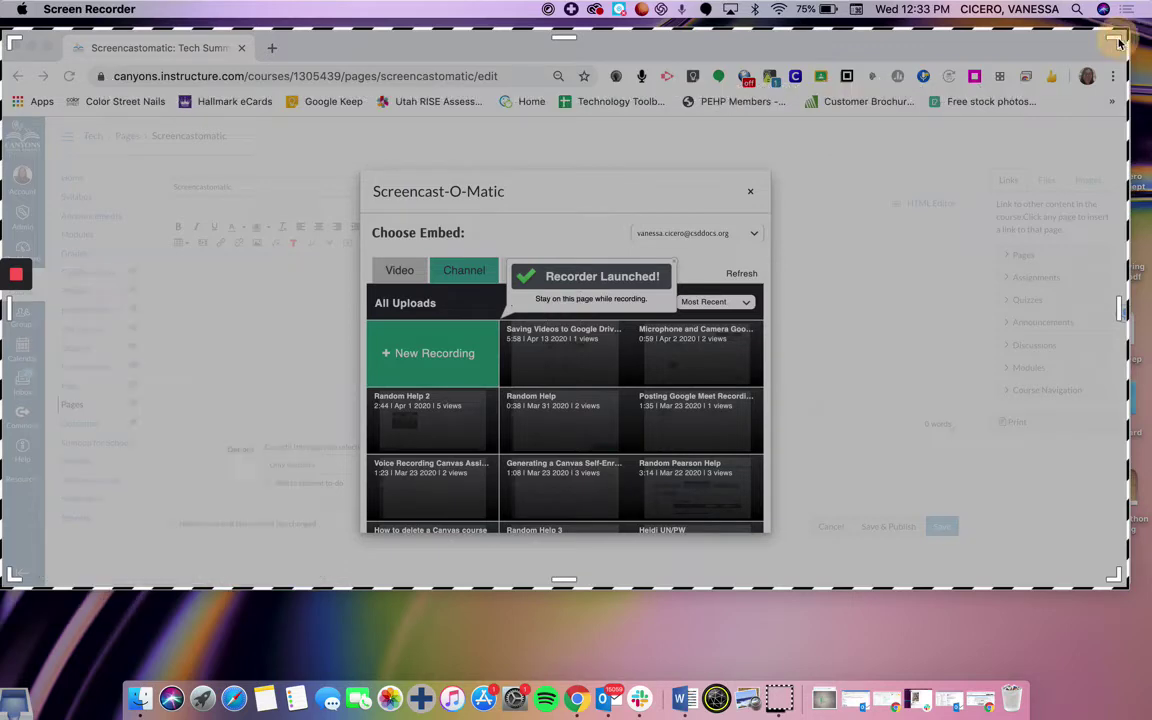
mouse_move(1118, 43)
left_mouse_down()
mouse_move(985, 72)
mouse_move(905, 159)
mouse_move(985, 8)
mouse_move(1039, 154)
mouse_move(1121, 257)
mouse_move(1100, 87)
mouse_move(1121, 43)
left_mouse_up()
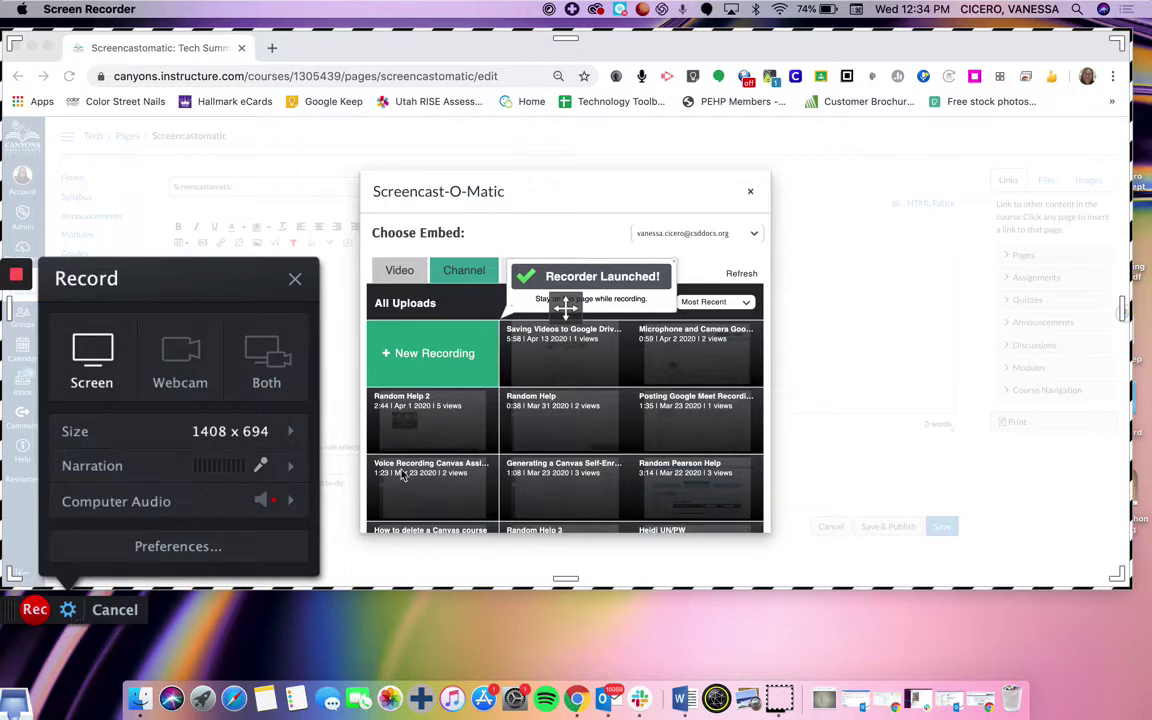
Record about 17 seconds of screen activity showing a new browser tab and the Google apps list, and pause the recording.
left_click(34, 609)
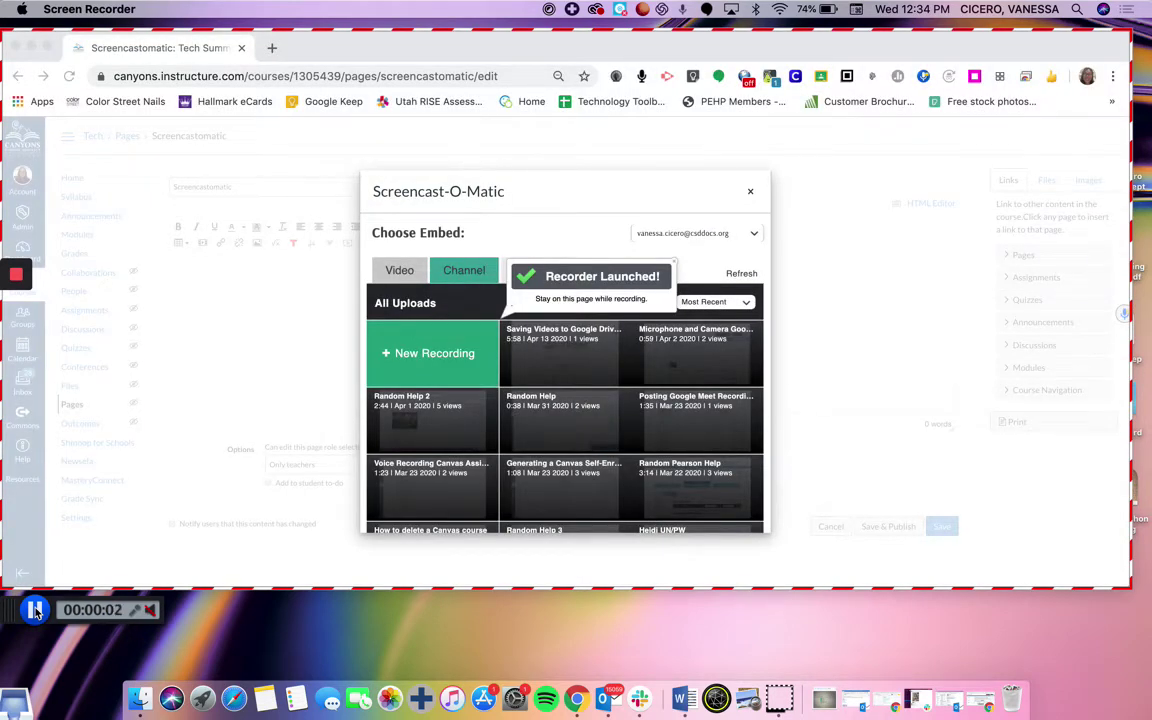
left_click(271, 48)
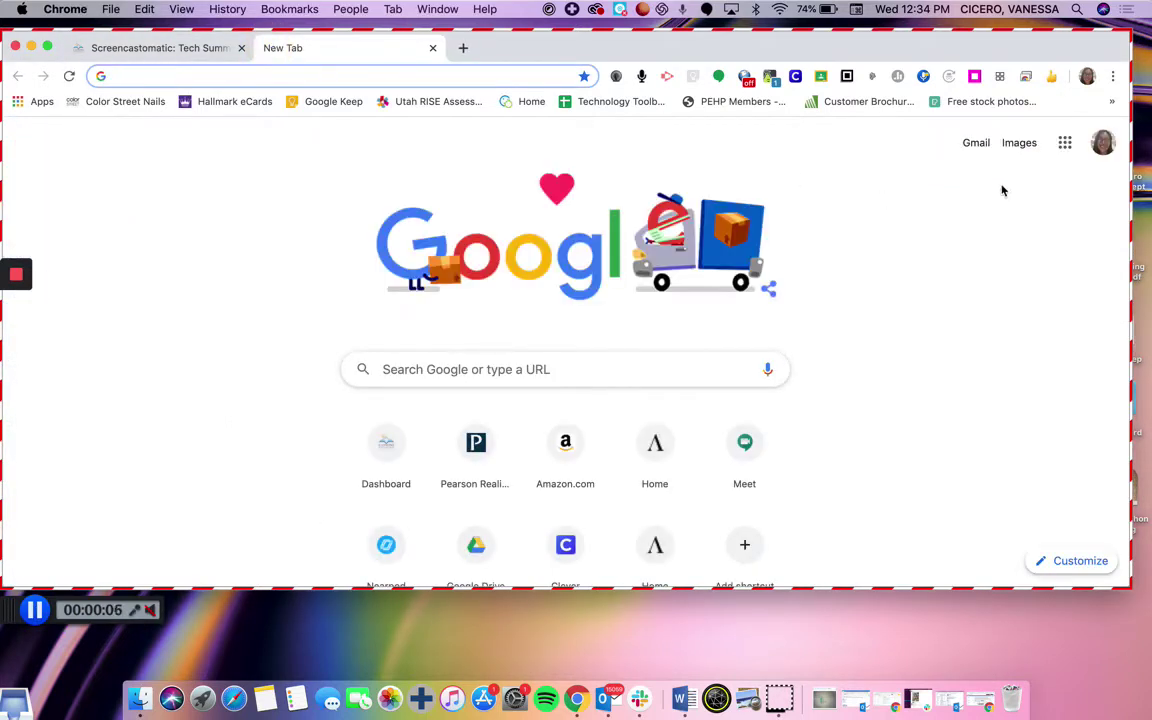
left_click(1065, 143)
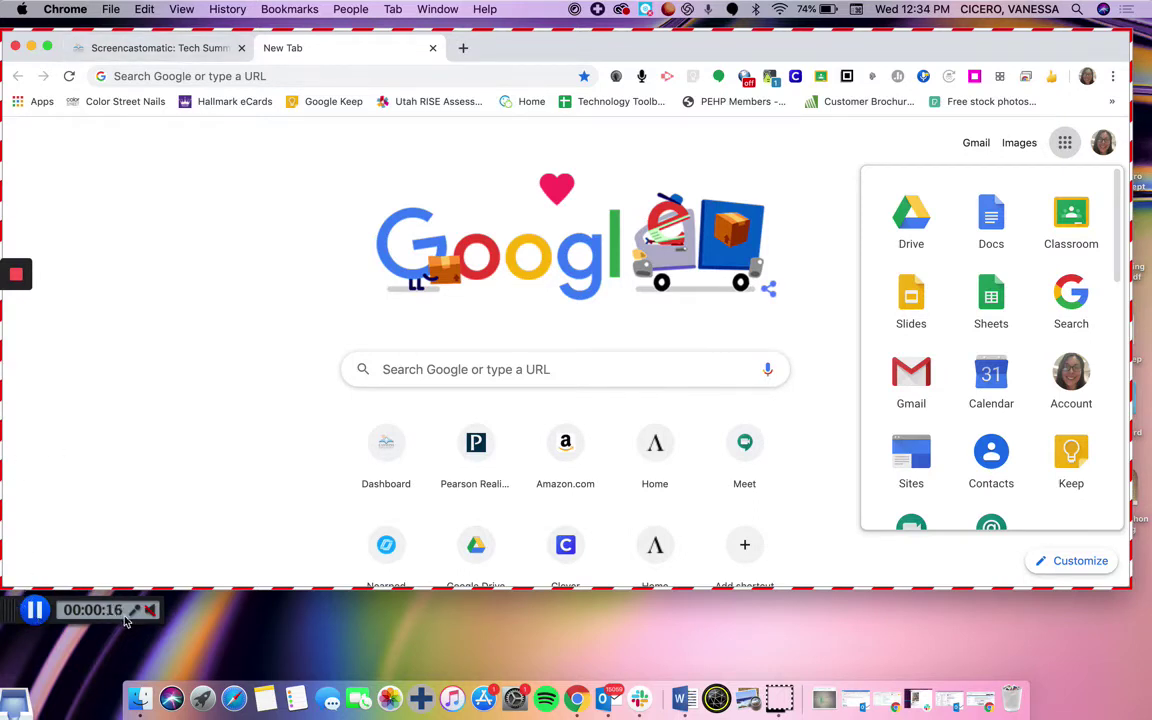
left_click(50, 614)
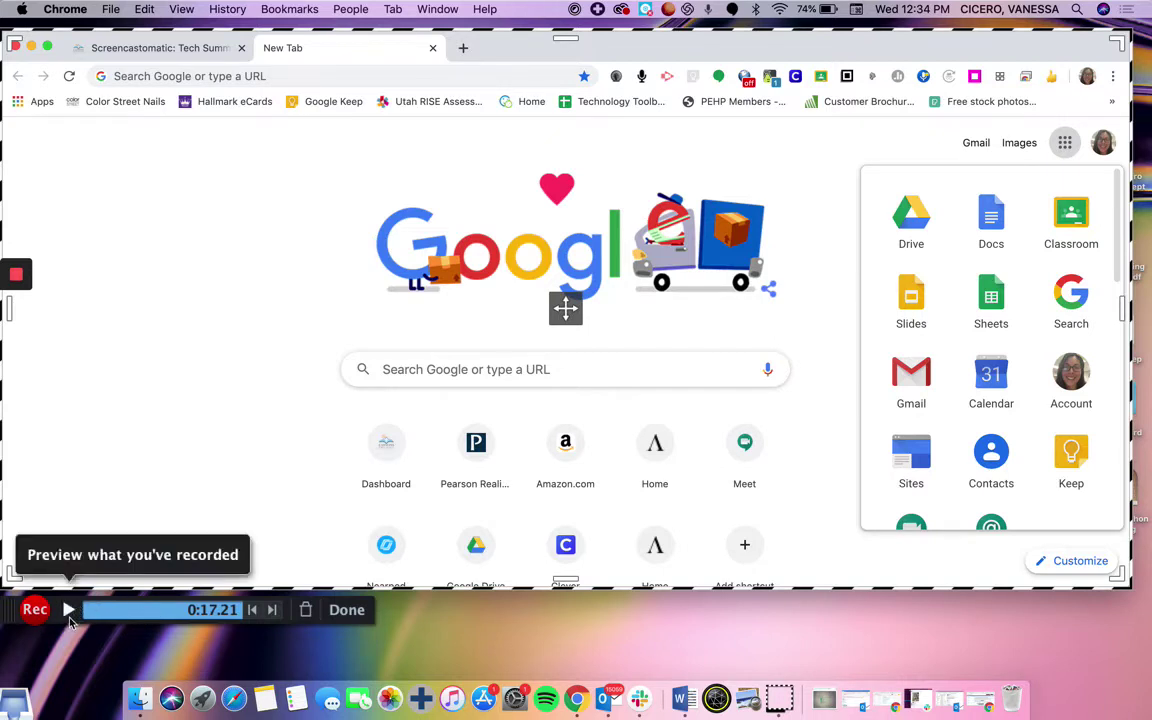
Finish the recording with the Save / Upload option and title it Practice.
left_click(347, 611)
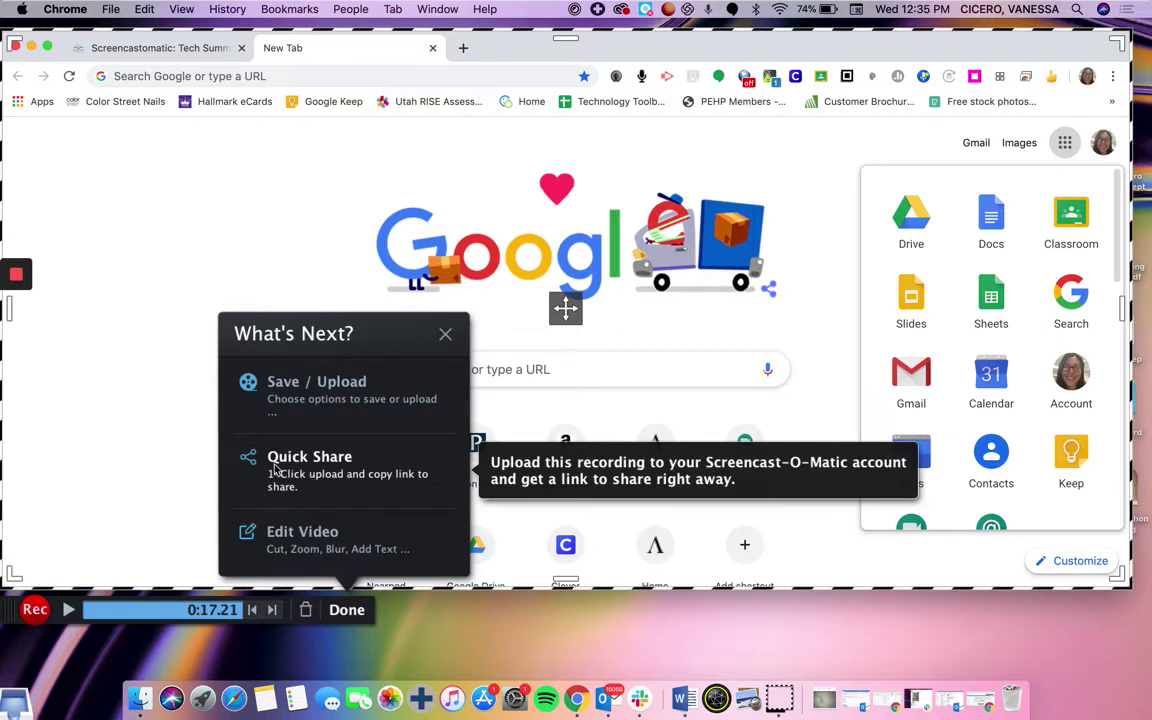
left_click(318, 396)
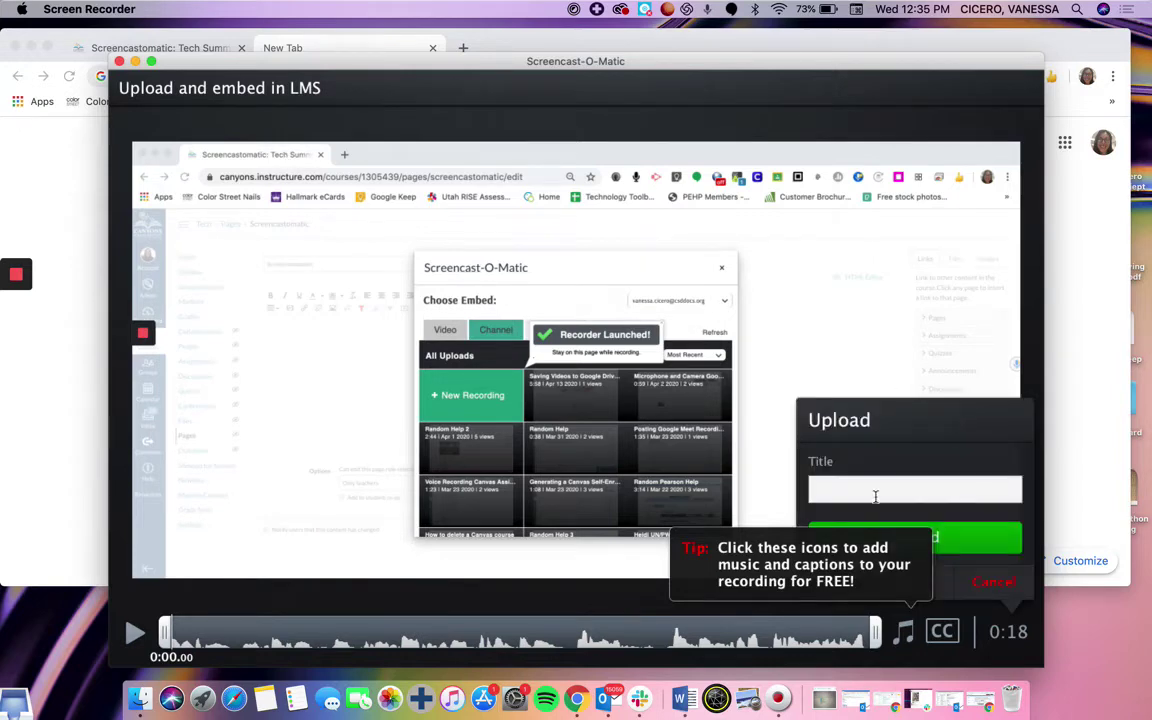
left_click(851, 492)
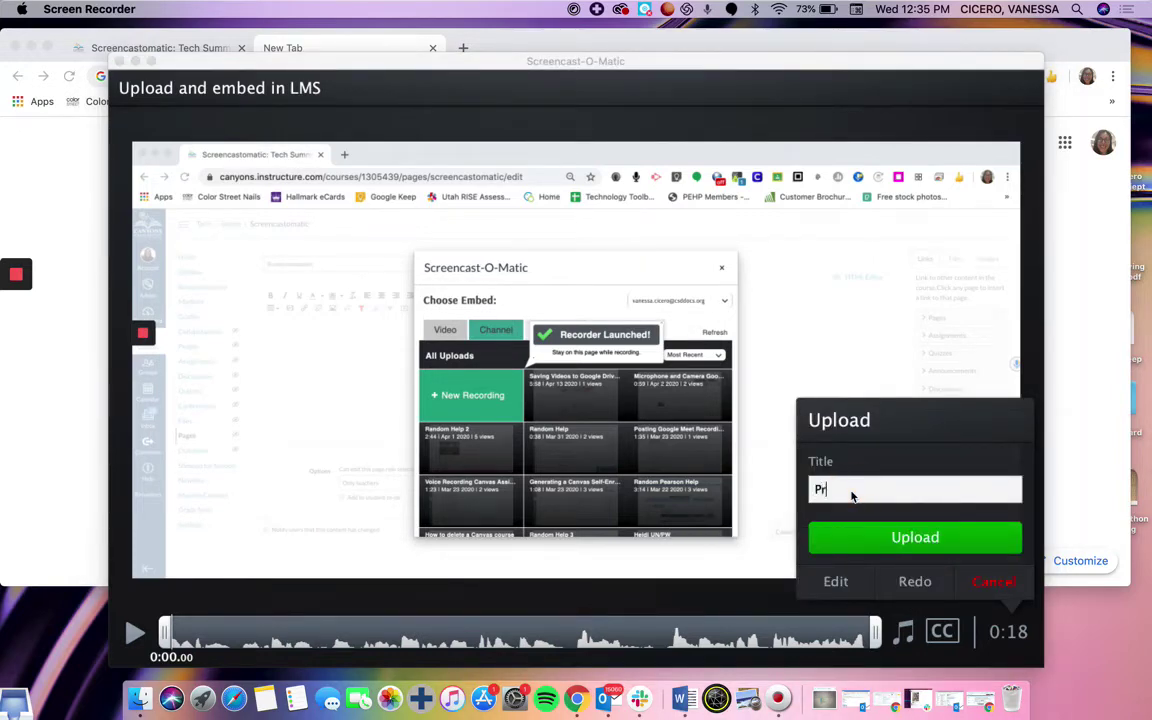
type("actice")
Trim the video to start at about 1 second and last about 15 seconds, and upload it to Screencast-O-Matic.
left_click_drag(167, 632, 205, 633)
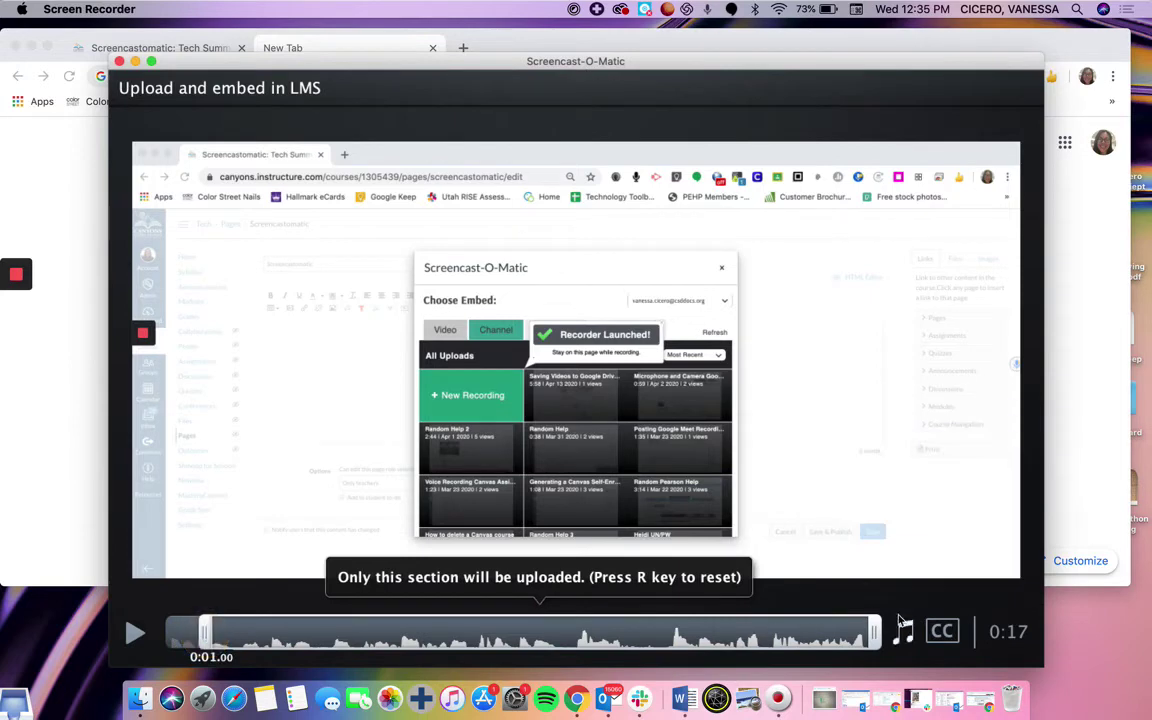
left_click_drag(874, 632, 806, 632)
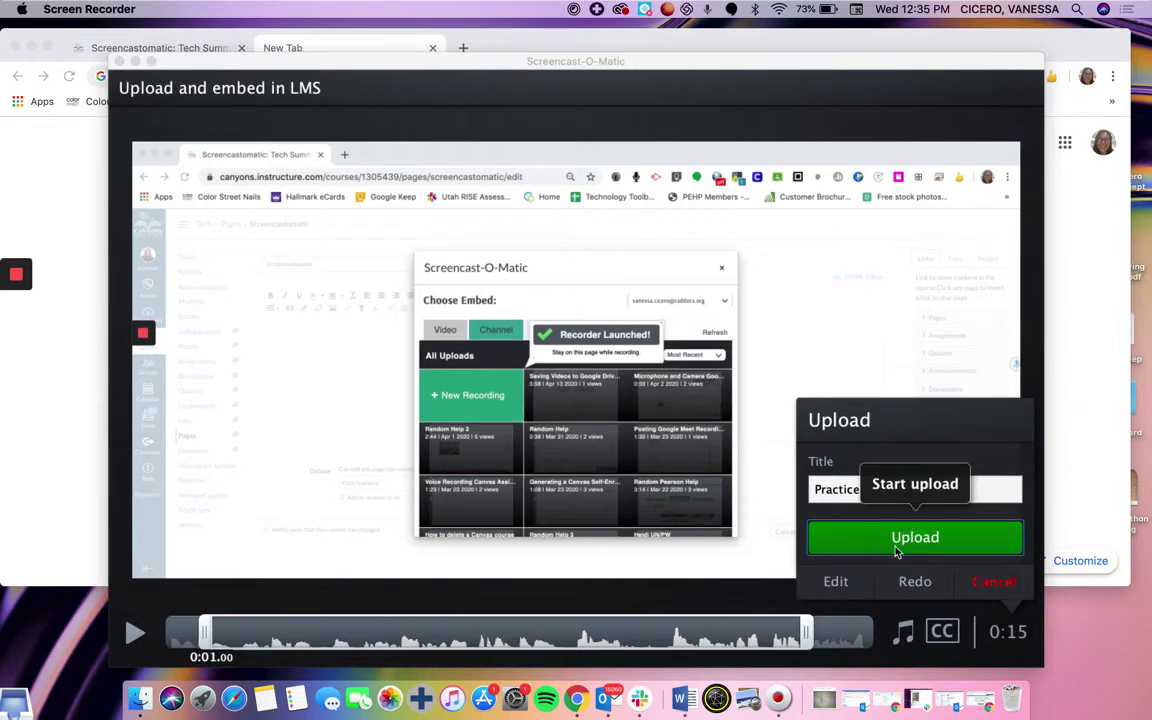
left_click(928, 540)
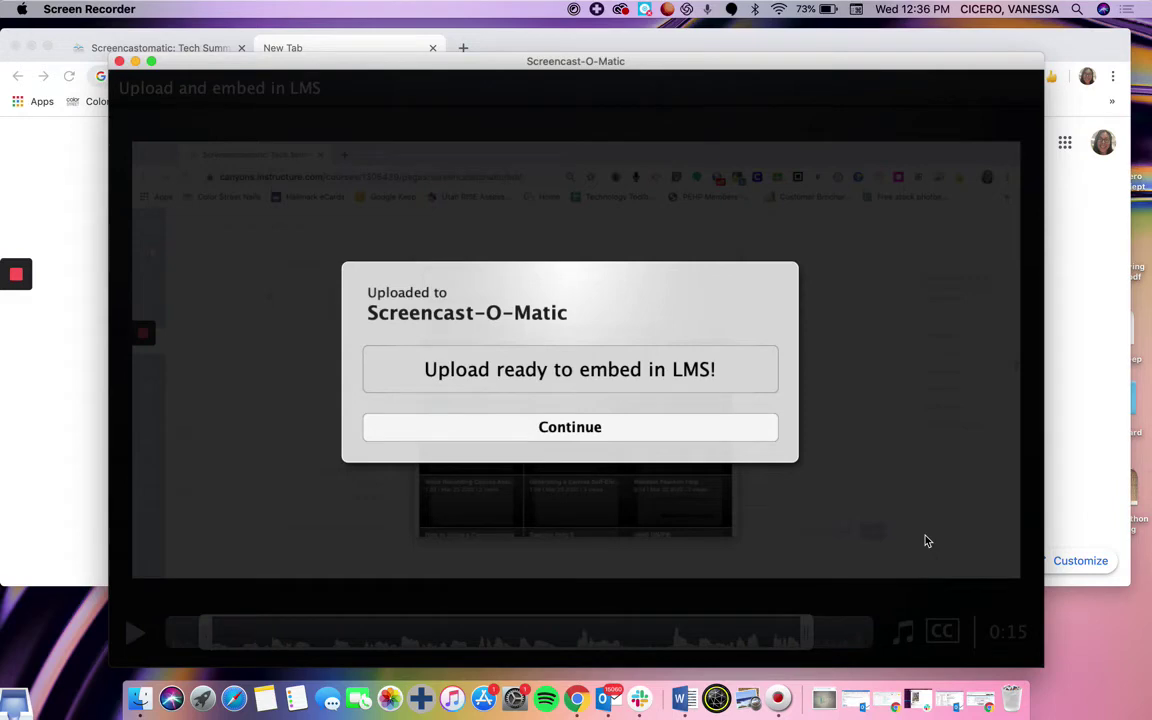
left_click(576, 430)
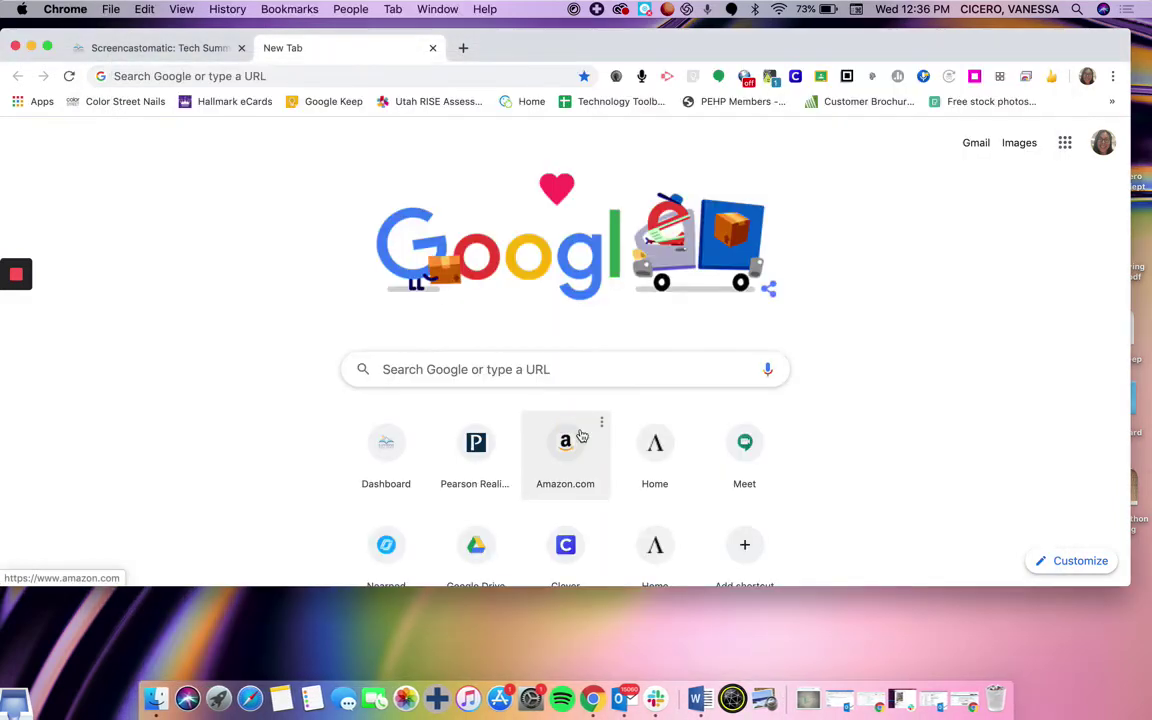
Embed the Practice video in the Canvas page at Medium size with its title hidden and Show Controls off.
left_click(157, 48)
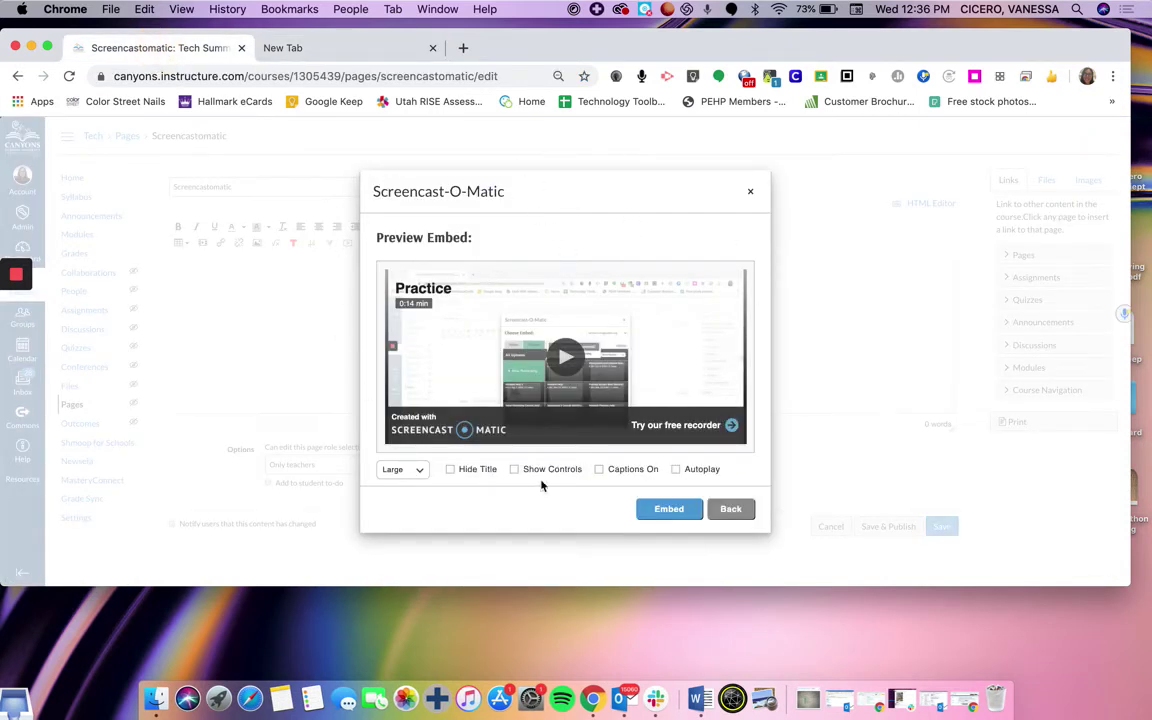
left_click(412, 471)
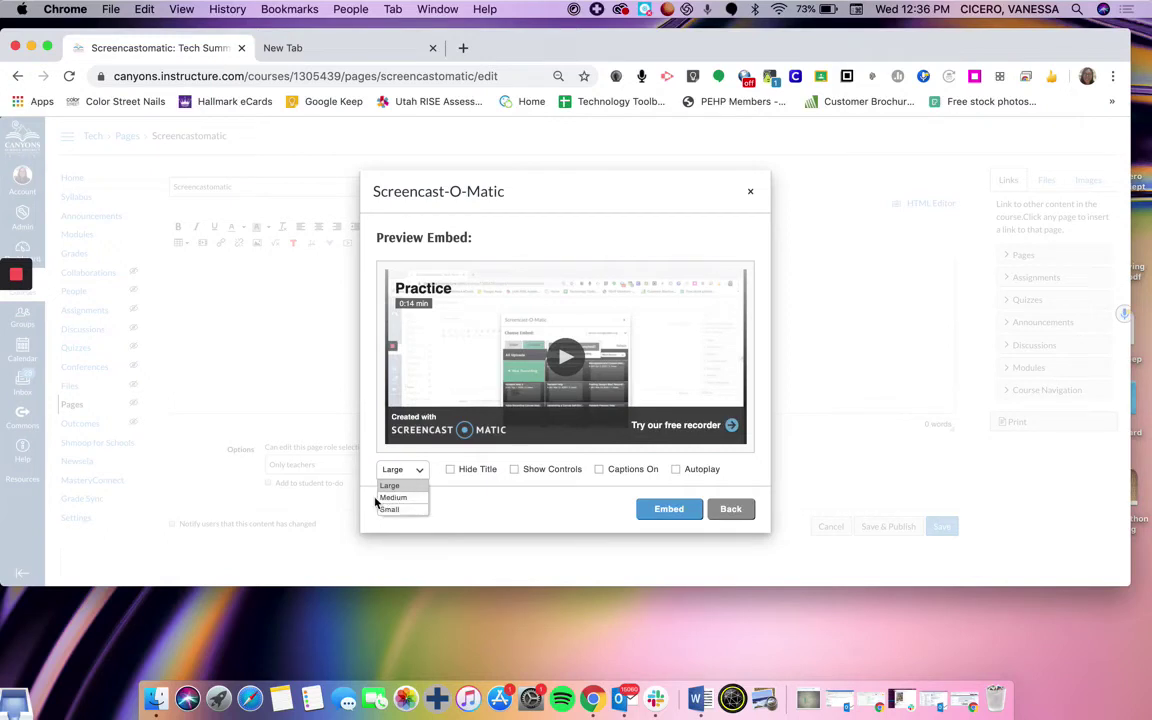
left_click(411, 498)
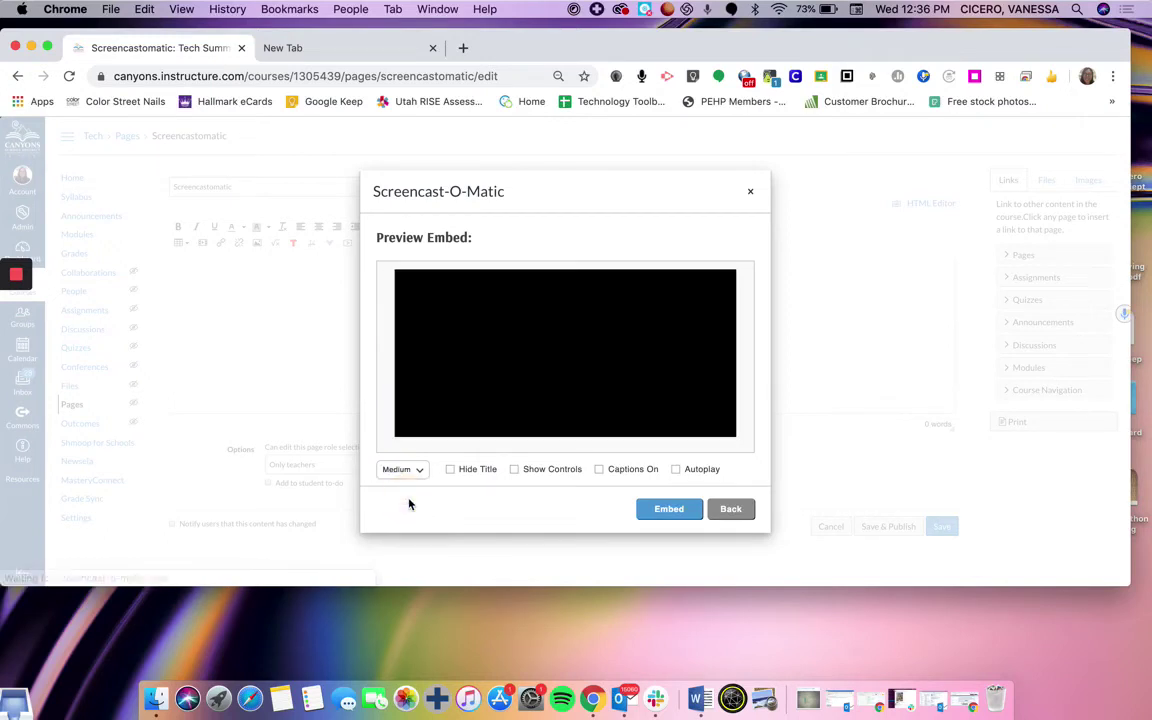
left_click(451, 469)
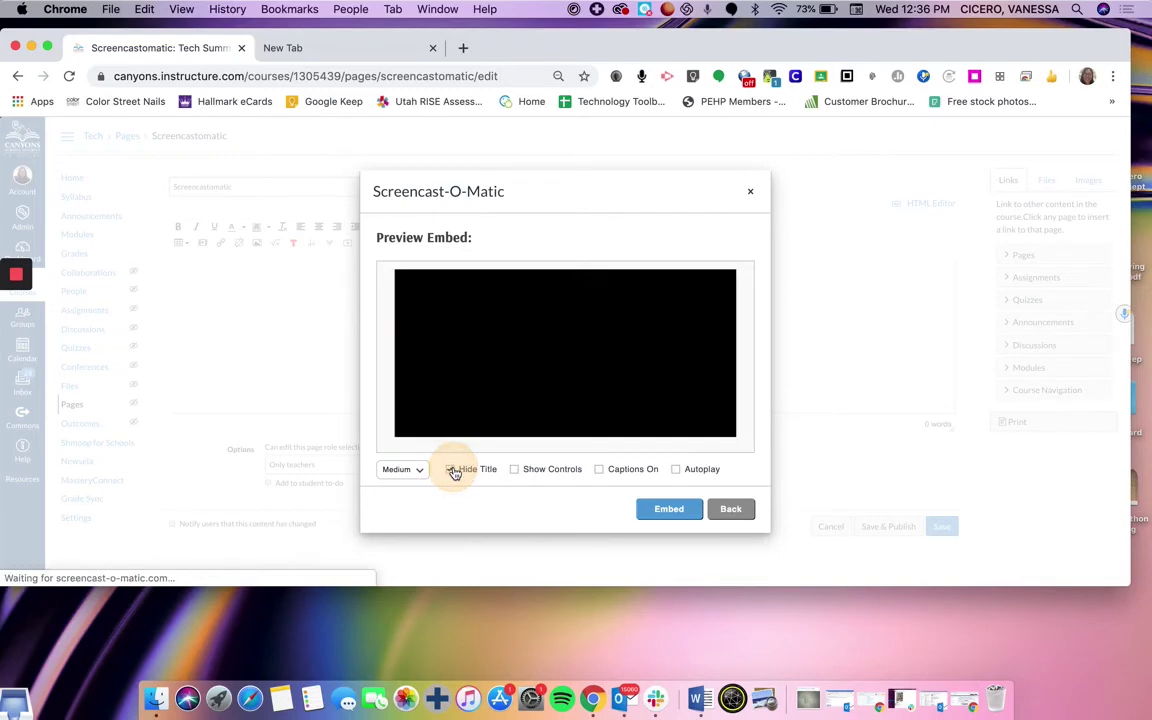
left_click(543, 471)
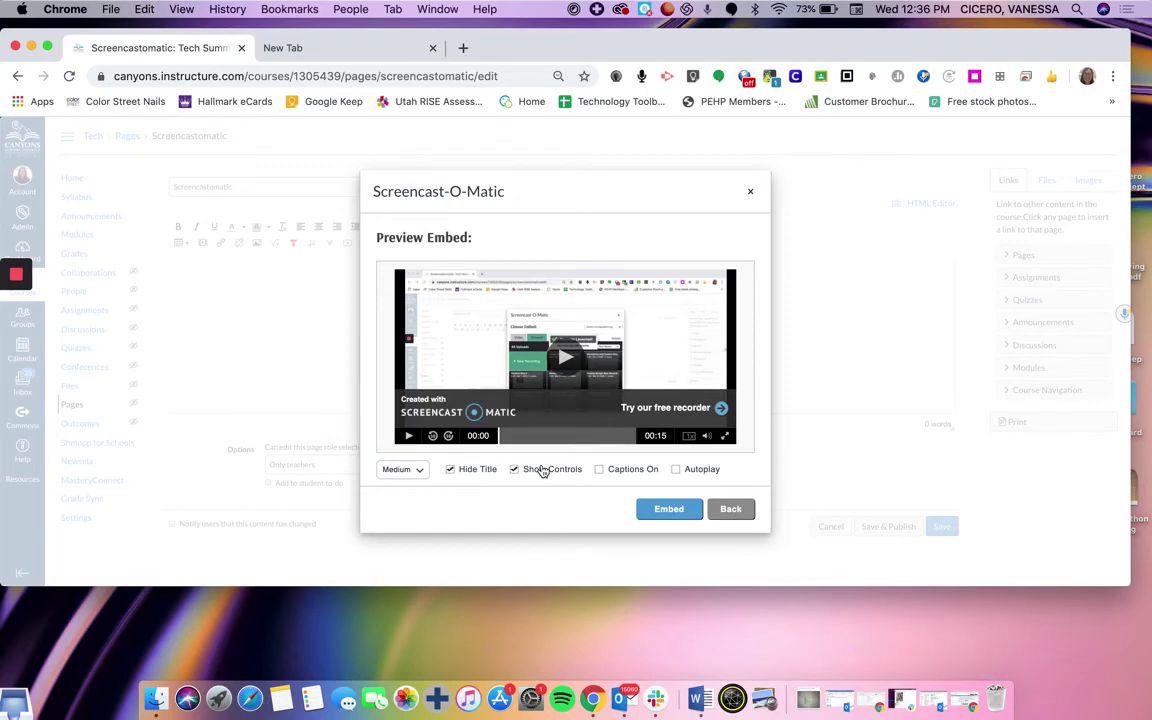
left_click(541, 471)
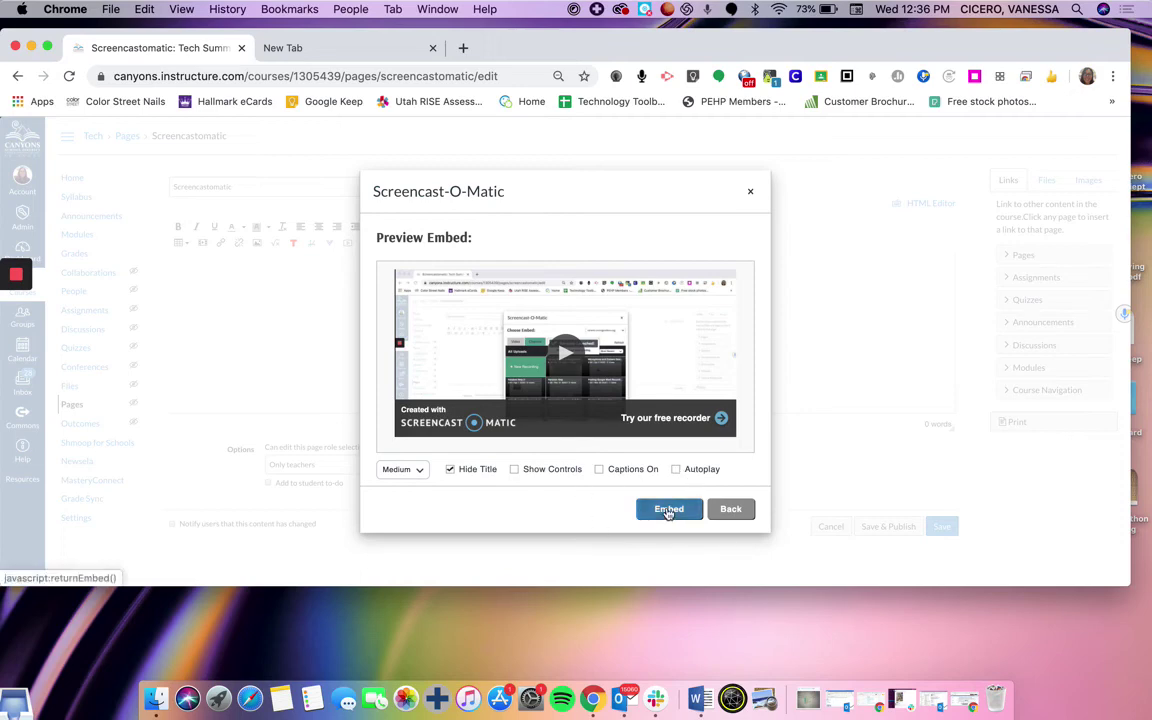
left_click(668, 511)
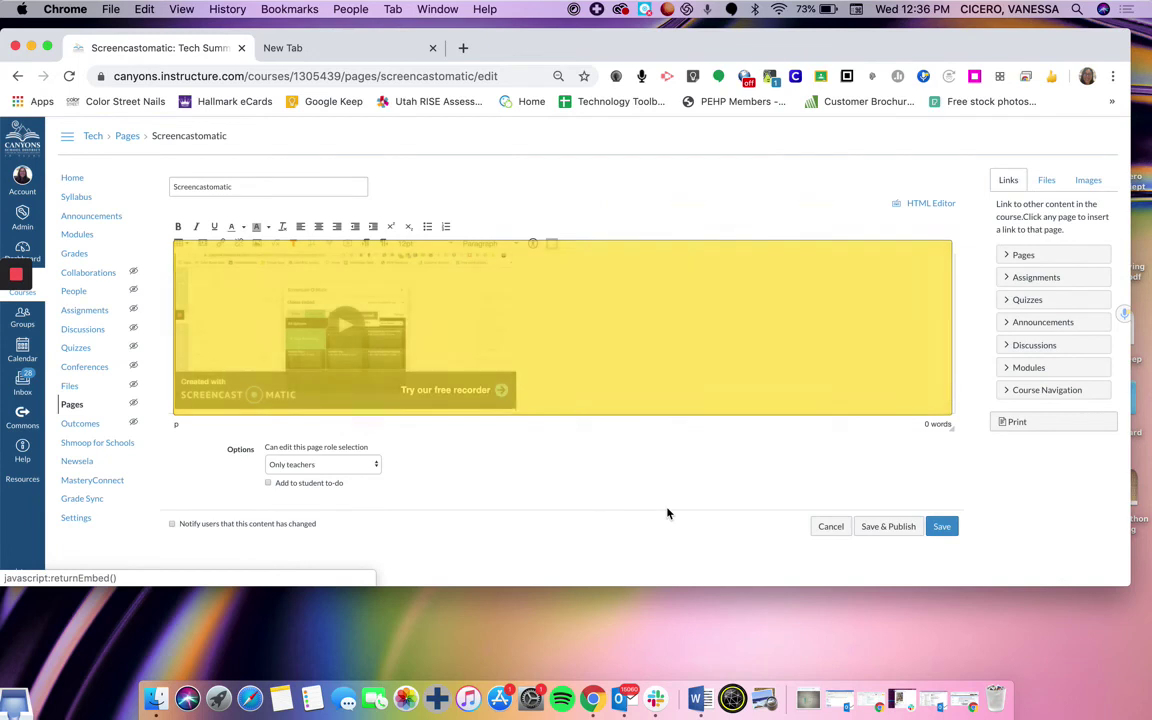
Save the Screencastomatic page without publishing it, and briefly play and pause the embedded video.
scroll(594, 345, "down", 1)
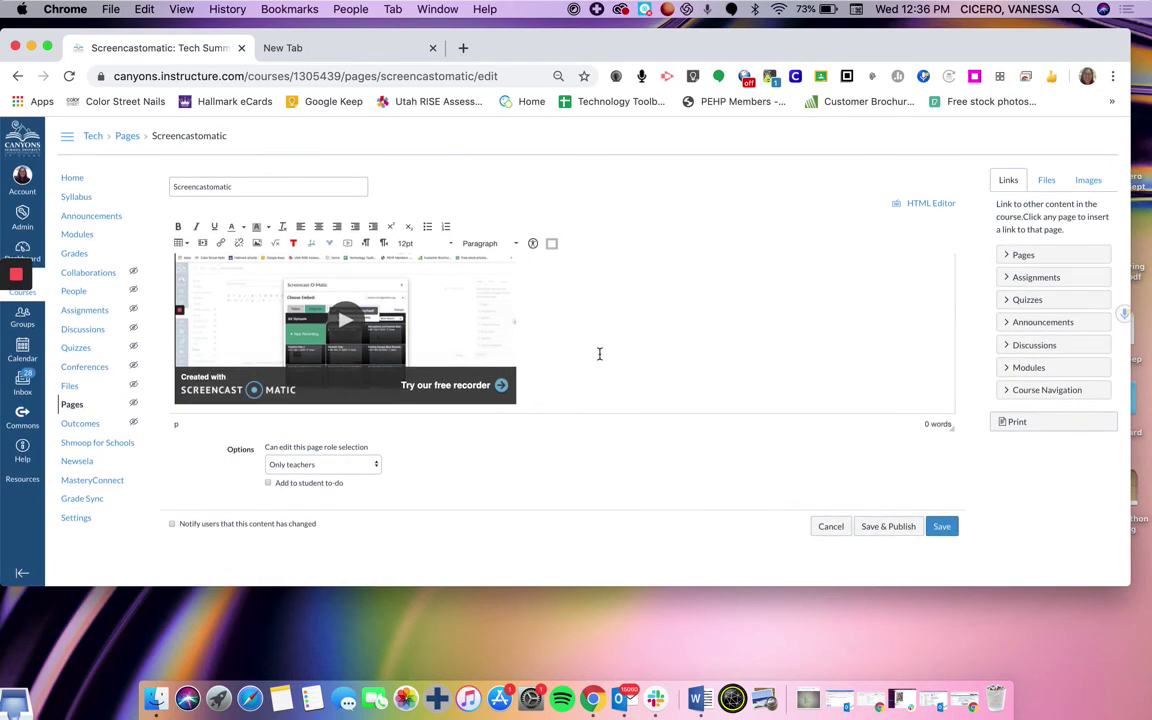
left_click(942, 530)
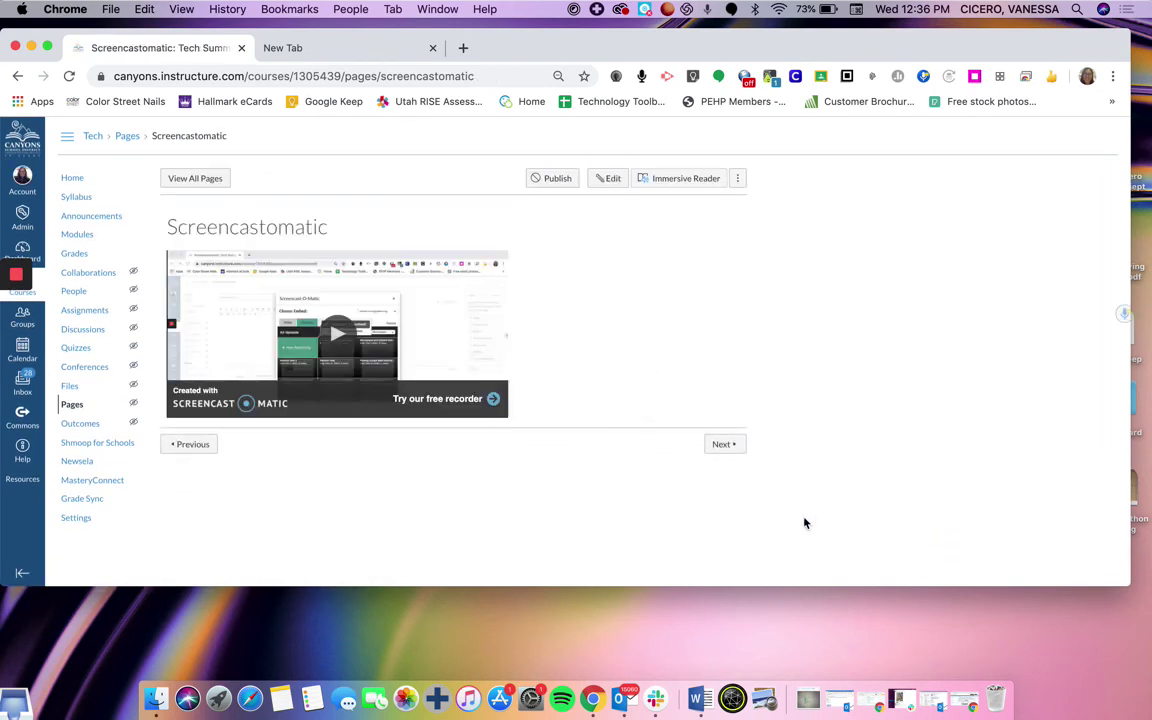
left_click(338, 341)
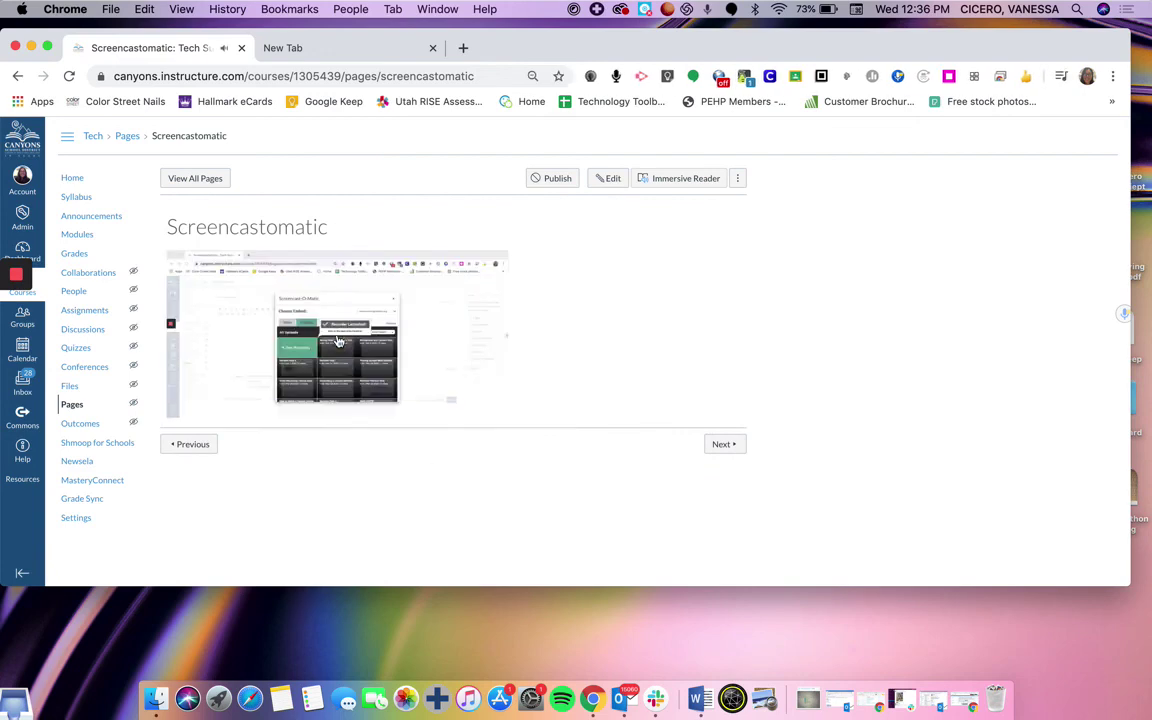
left_click(338, 341)
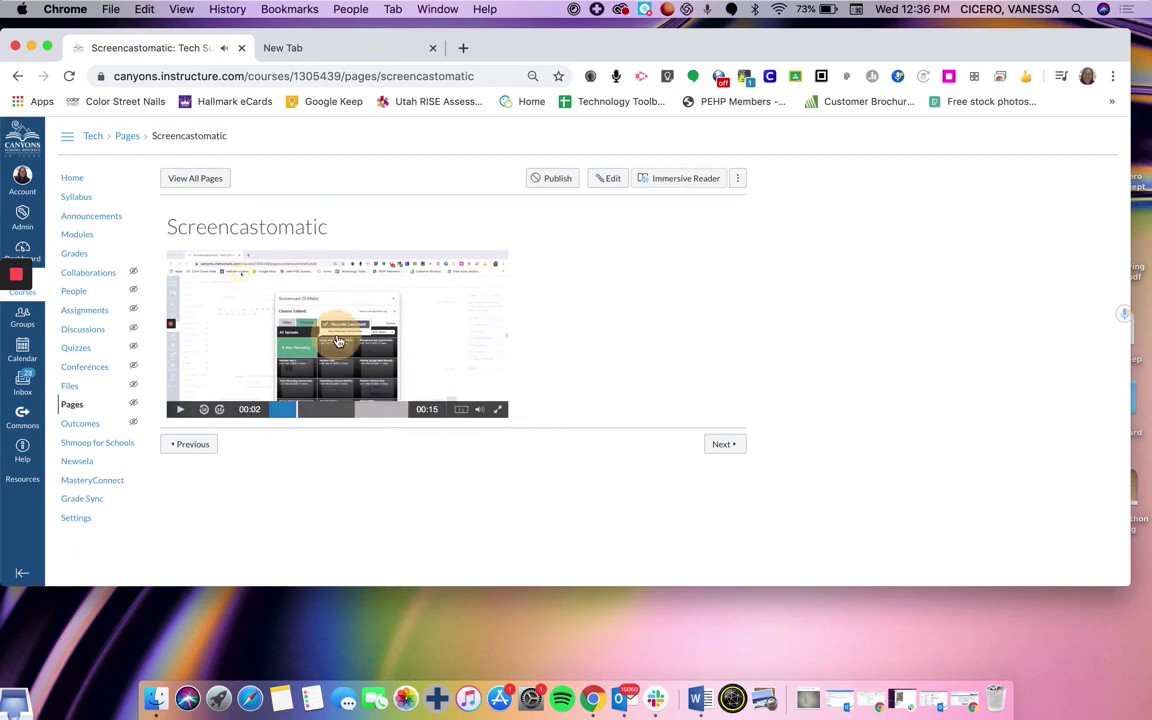